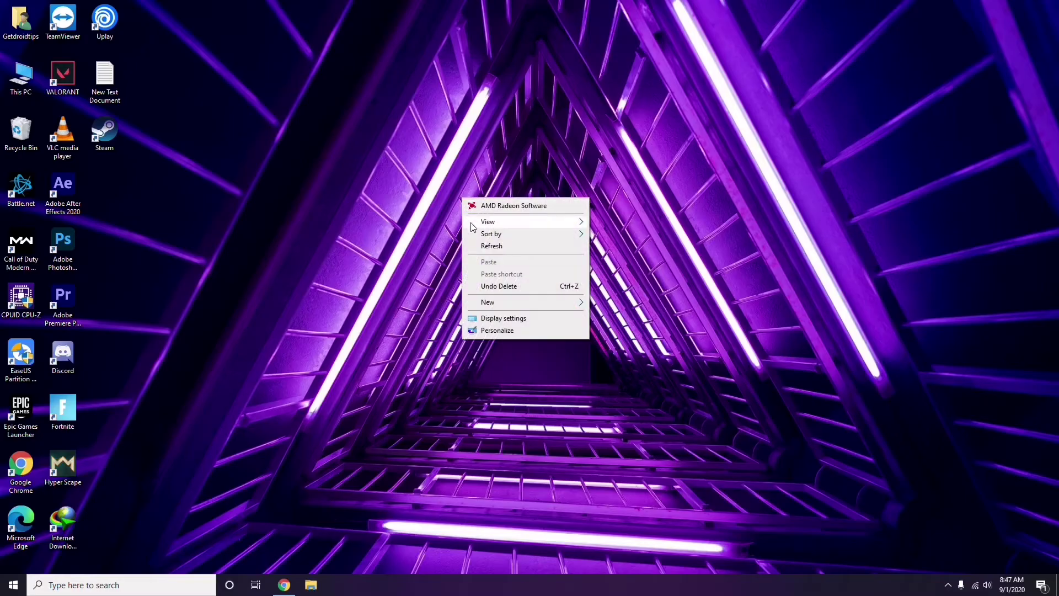
# Step: Refresh the desktop via its right-click menu, then bring up This PC's context menu
pyautogui.click(488, 251)
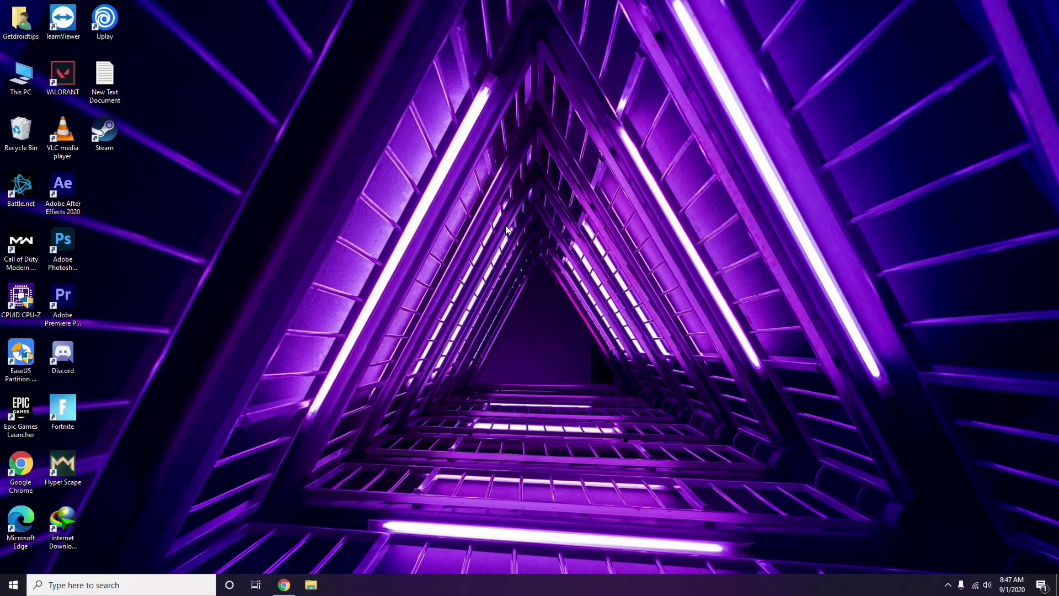
pyautogui.rightClick(402, 155)
pyautogui.click(429, 202)
pyautogui.rightClick(24, 92)
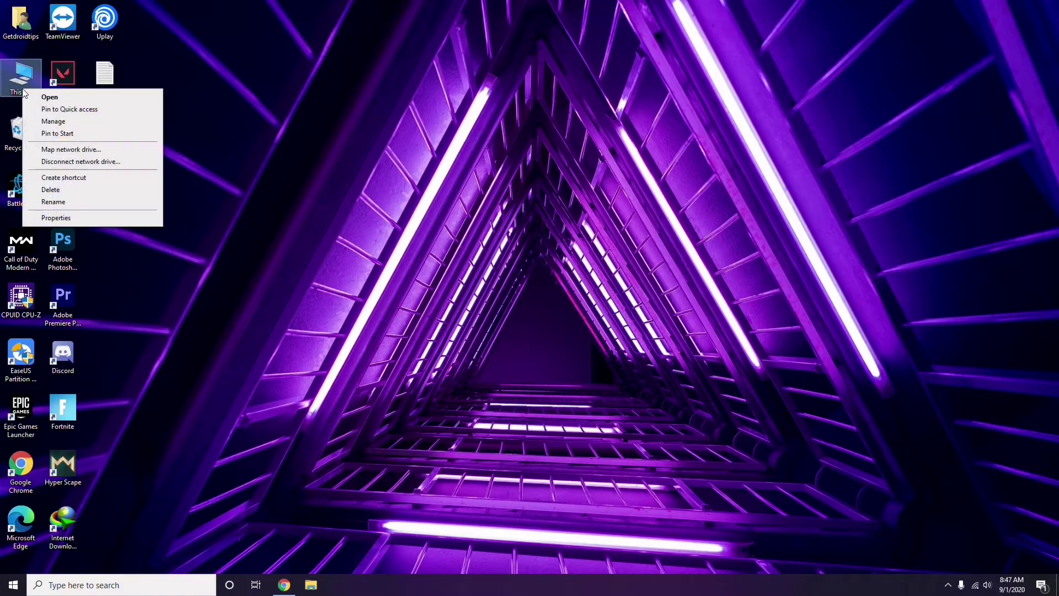
pyautogui.click(53, 121)
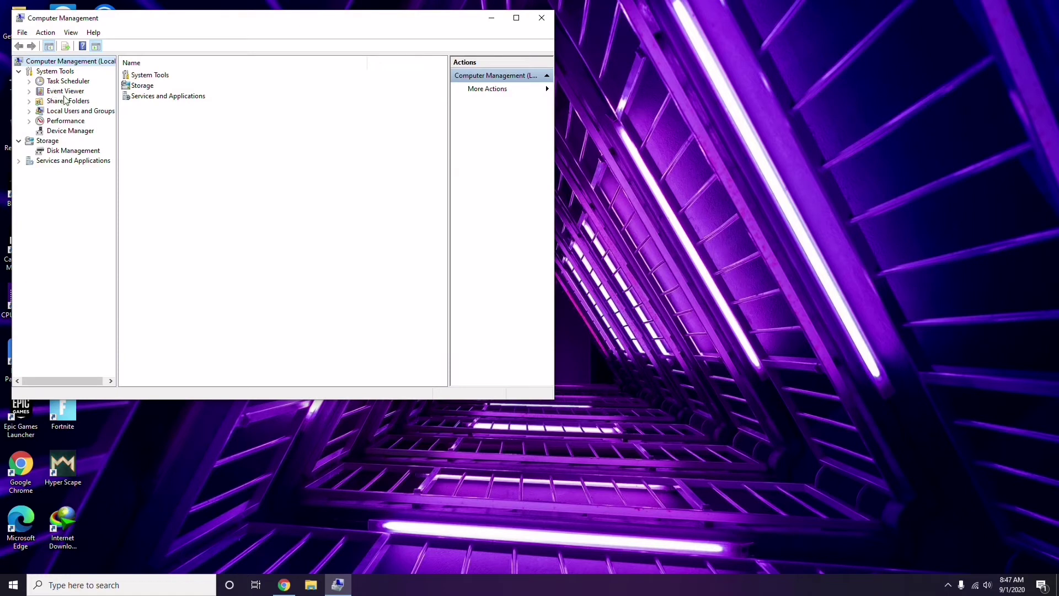
pyautogui.click(65, 130)
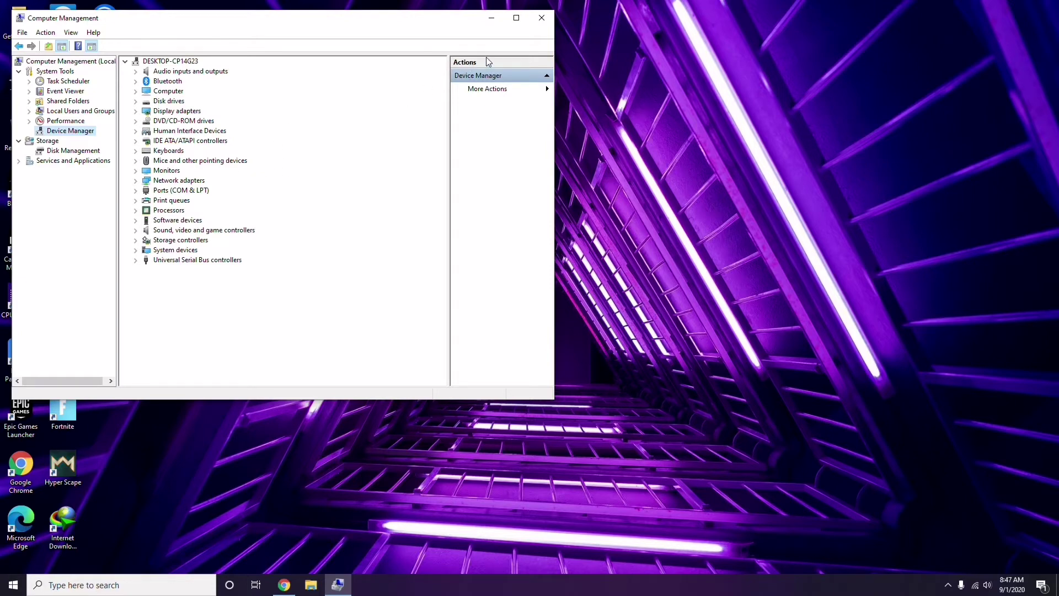
pyautogui.click(541, 18)
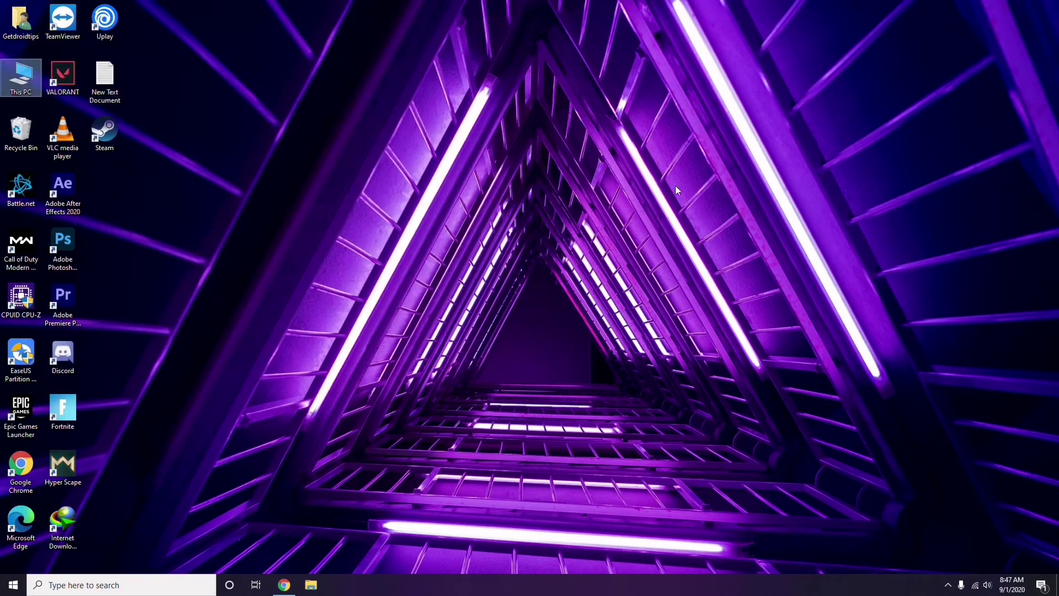
pyautogui.click(948, 586)
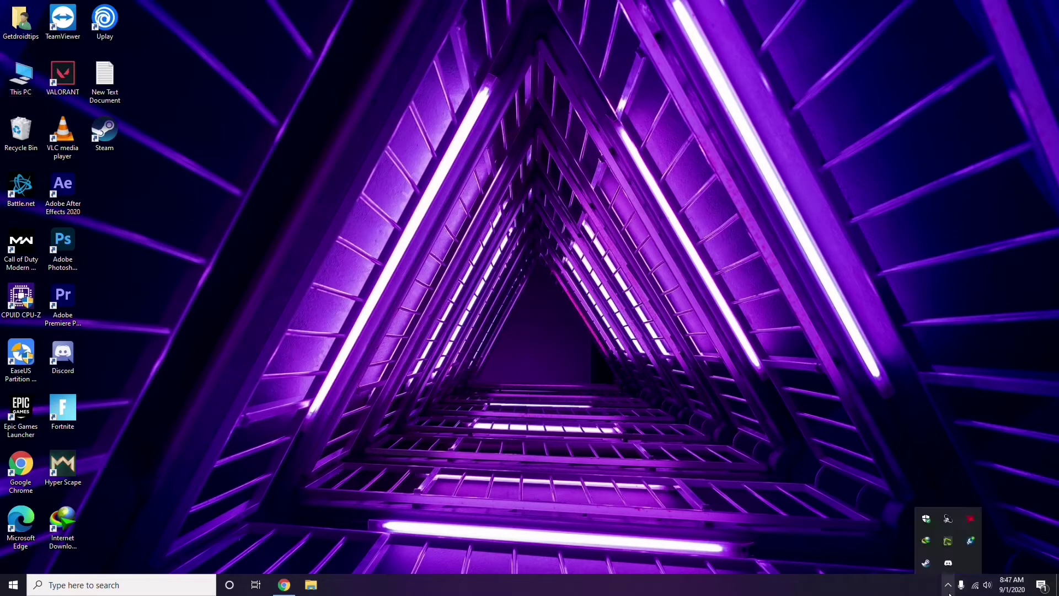
pyautogui.click(969, 520)
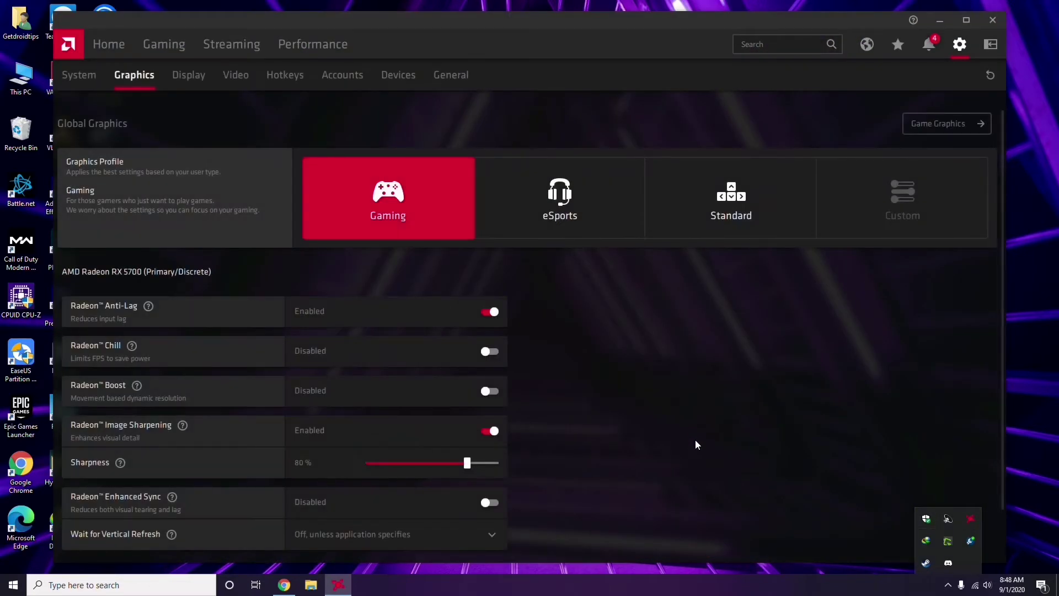
pyautogui.click(91, 78)
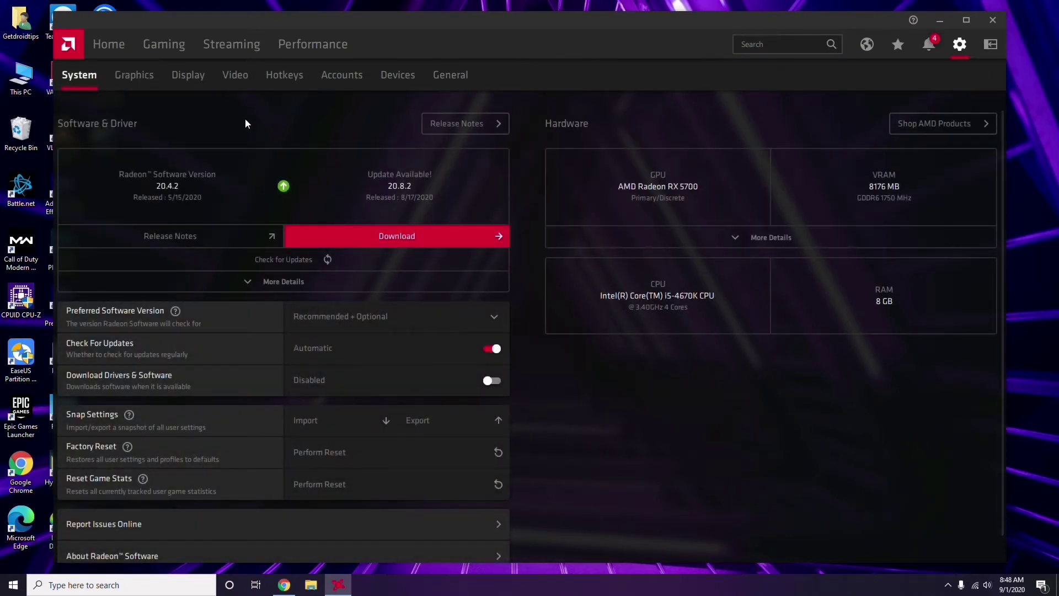
pyautogui.click(130, 78)
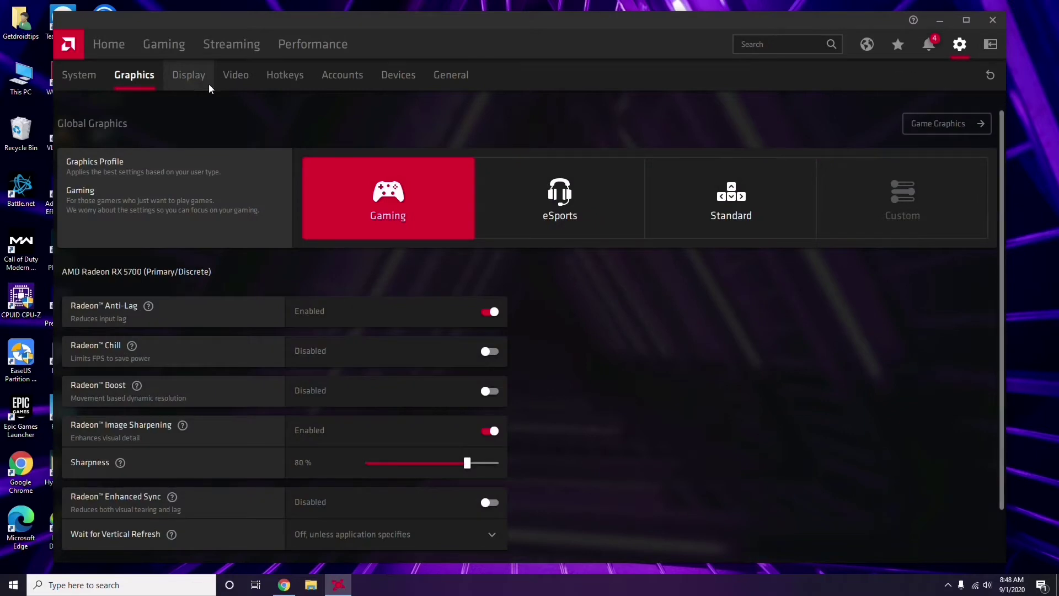
pyautogui.click(200, 83)
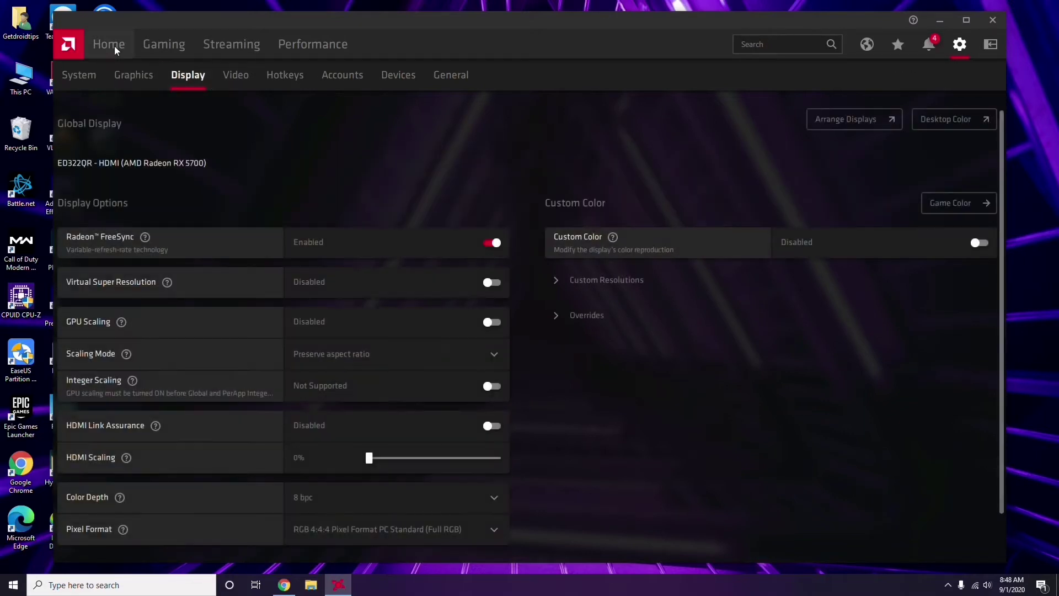
pyautogui.click(115, 48)
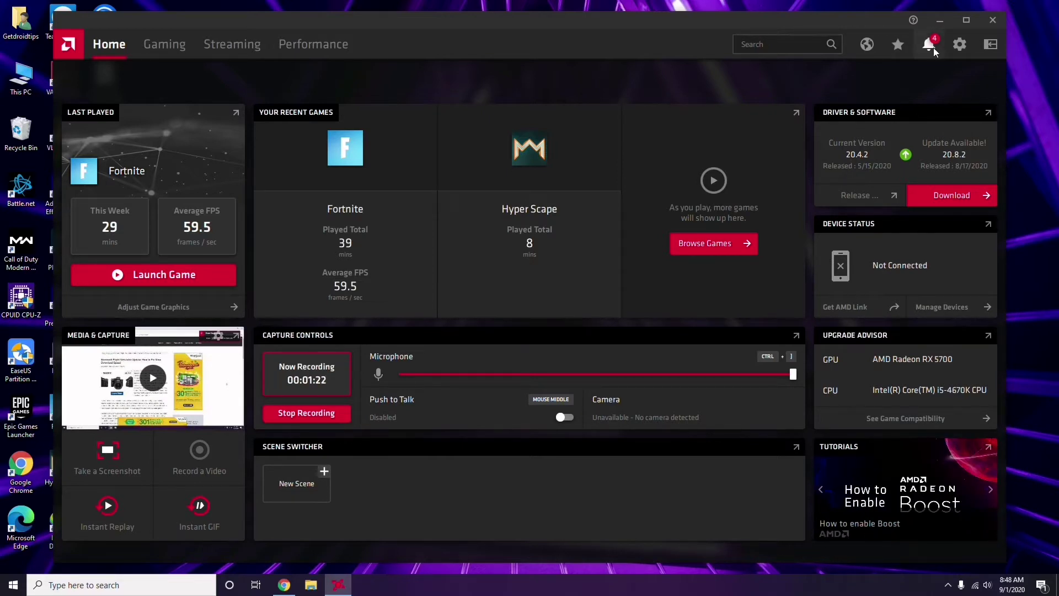
pyautogui.click(996, 21)
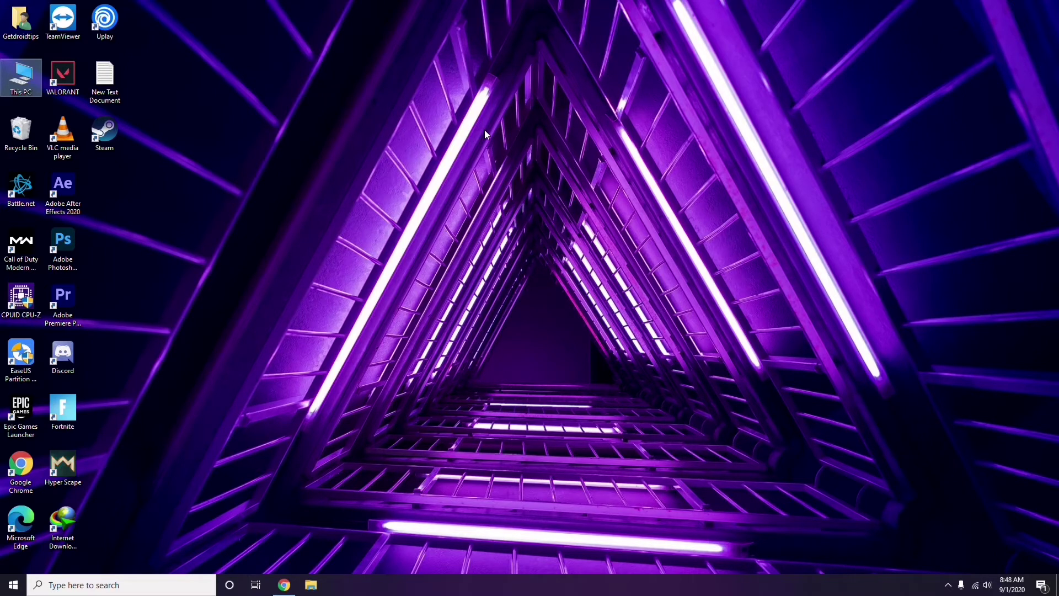
# Step: Refresh the desktop, launch Steam and open its Settings window
pyautogui.rightClick(223, 142)
pyautogui.click(239, 191)
pyautogui.doubleClick(109, 143)
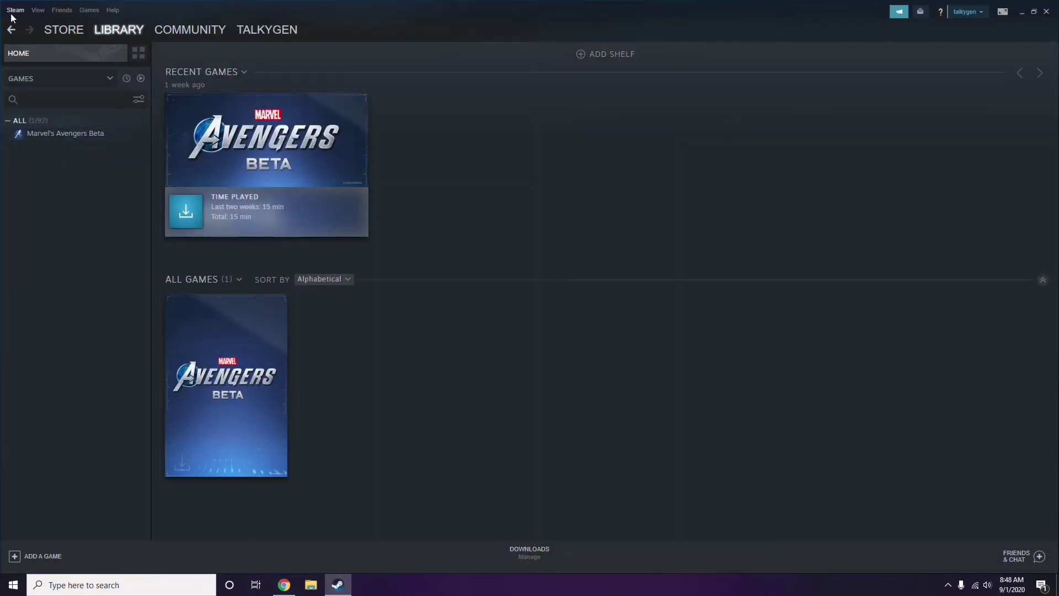
pyautogui.click(14, 10)
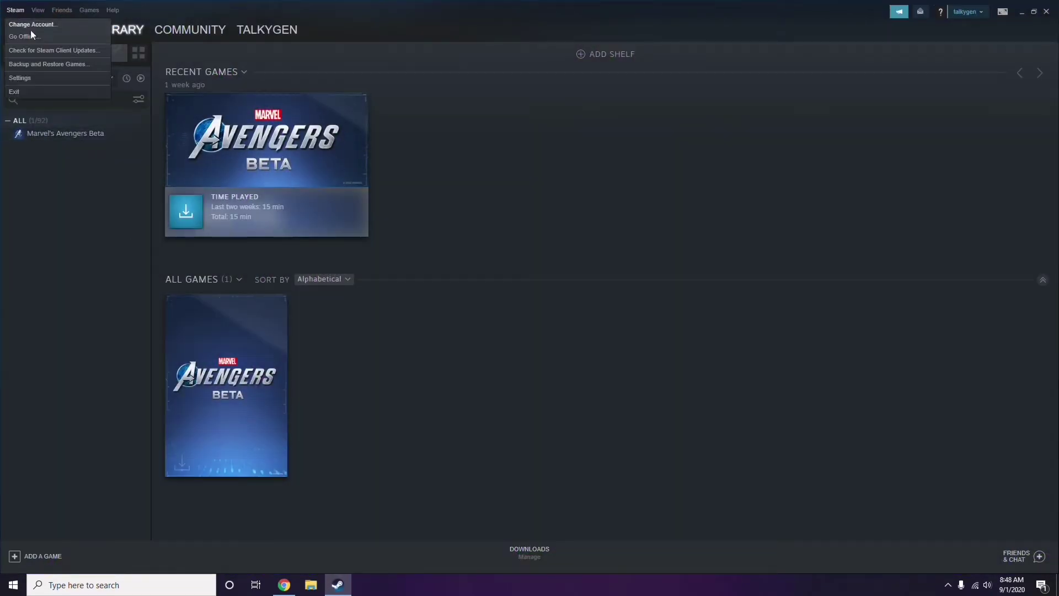
pyautogui.click(35, 80)
# Step: Uncheck 'Enable the Steam Overlay while in-game' under In-Game, confirm with OK, and close Steam
pyautogui.moveTo(643, 212); pyautogui.dragTo(588, 125)
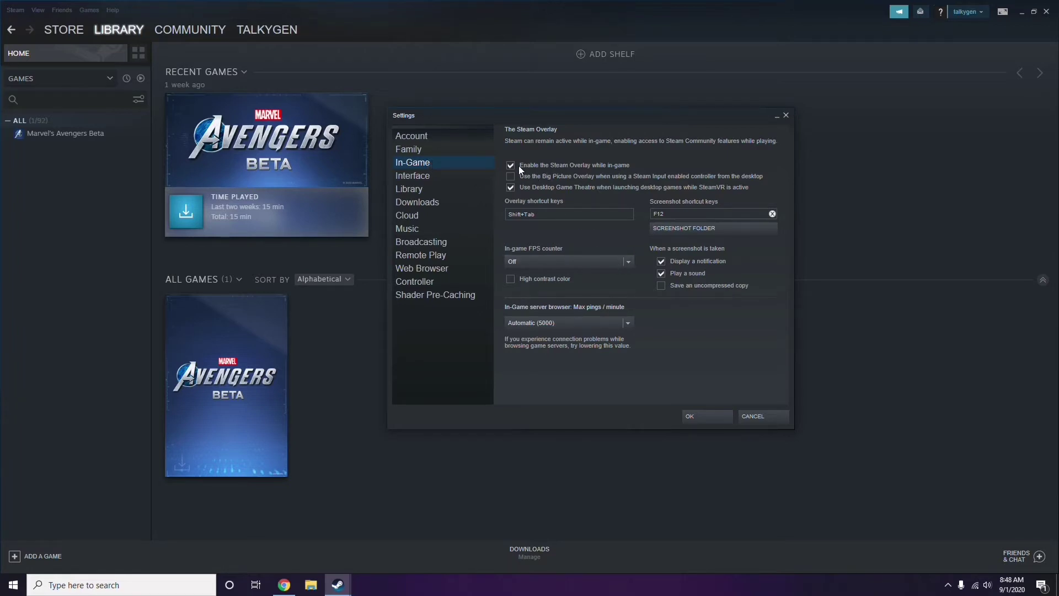
pyautogui.click(563, 167)
pyautogui.click(696, 416)
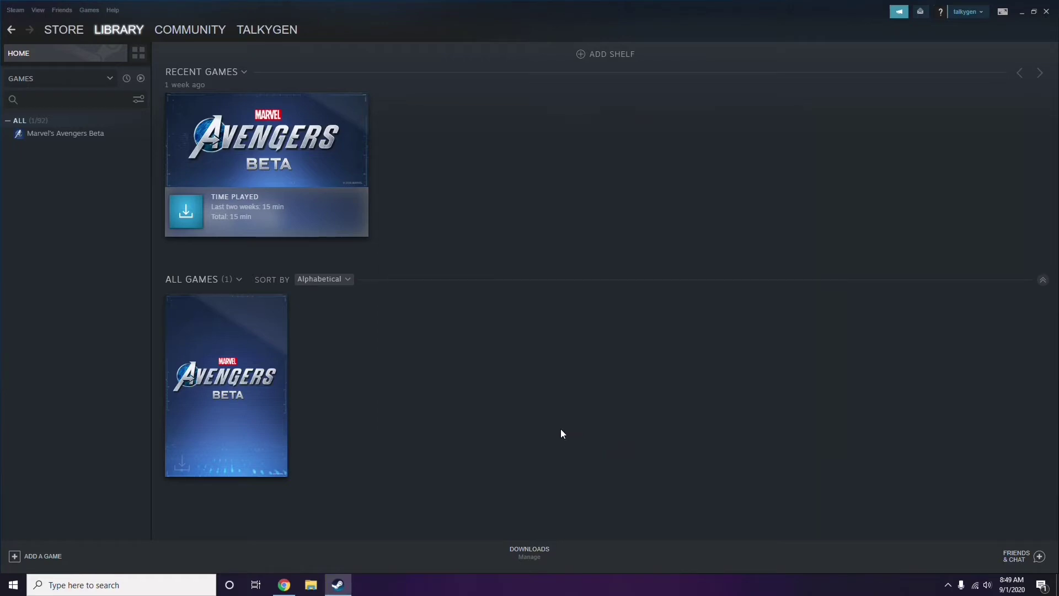
pyautogui.click(1048, 17)
pyautogui.rightClick(432, 177)
# Step: Refresh the desktop, start Discord from its desktop icon and open User Settings at My Account
pyautogui.click(458, 227)
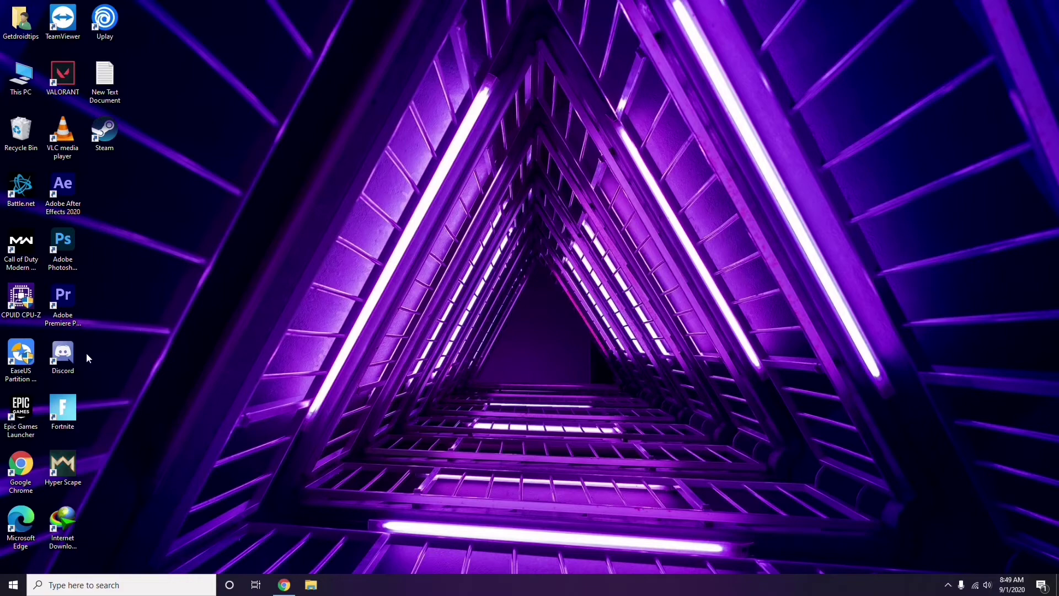
pyautogui.doubleClick(71, 354)
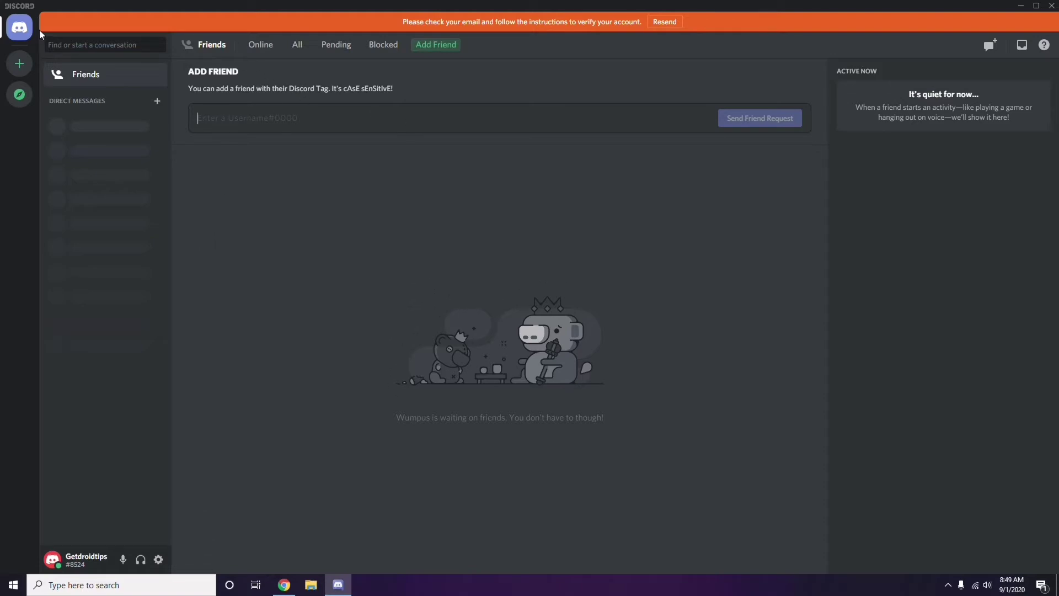
pyautogui.click(158, 560)
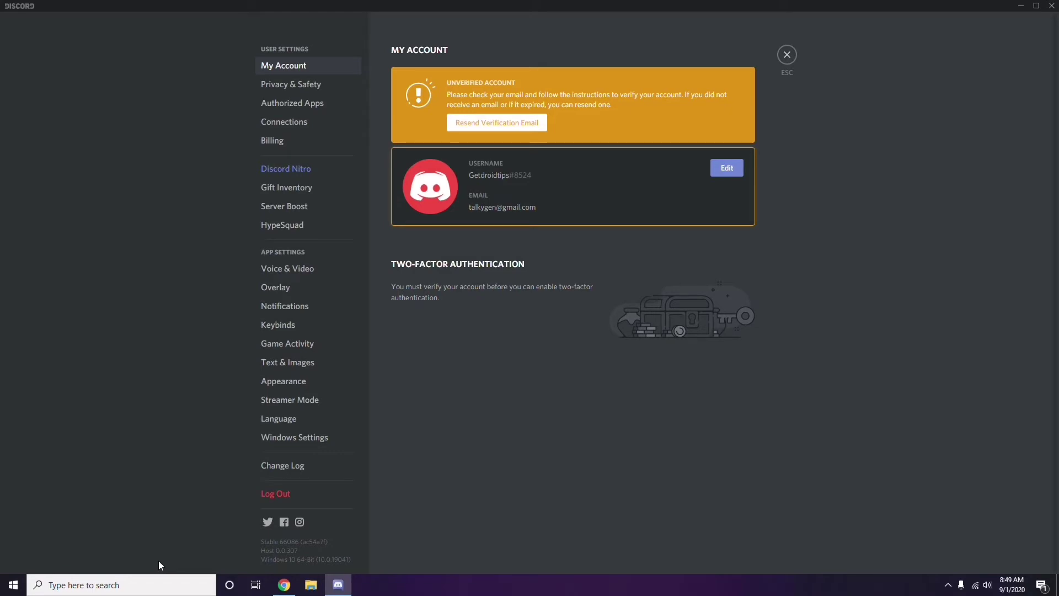
# Step: Switch off the OpenH264 Video Codec under Voice & Video > Advanced, then go to the Overlay page
pyautogui.click(282, 270)
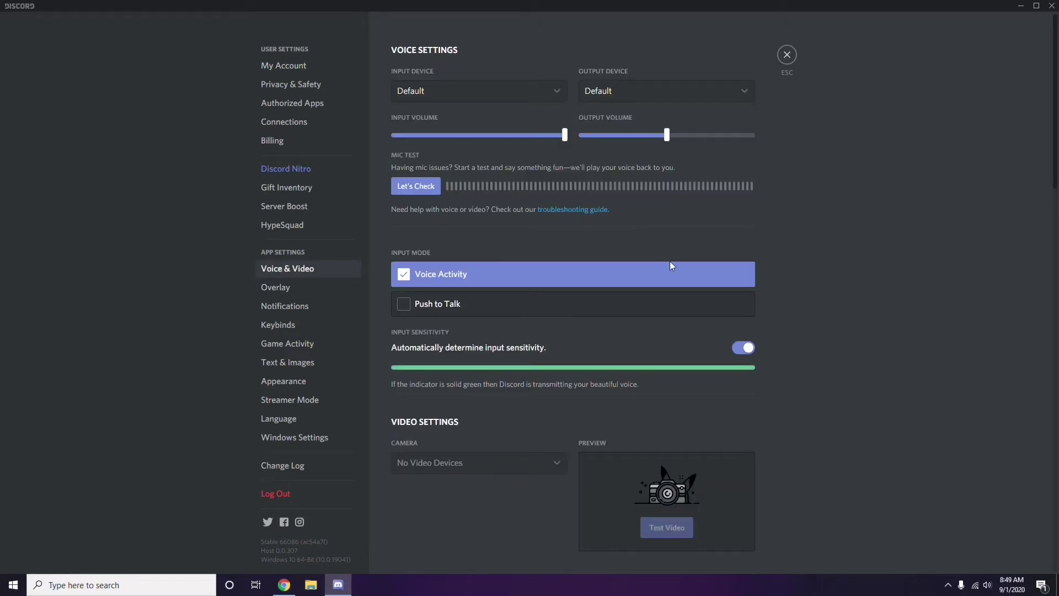
pyautogui.scroll(-8, 808, 269)
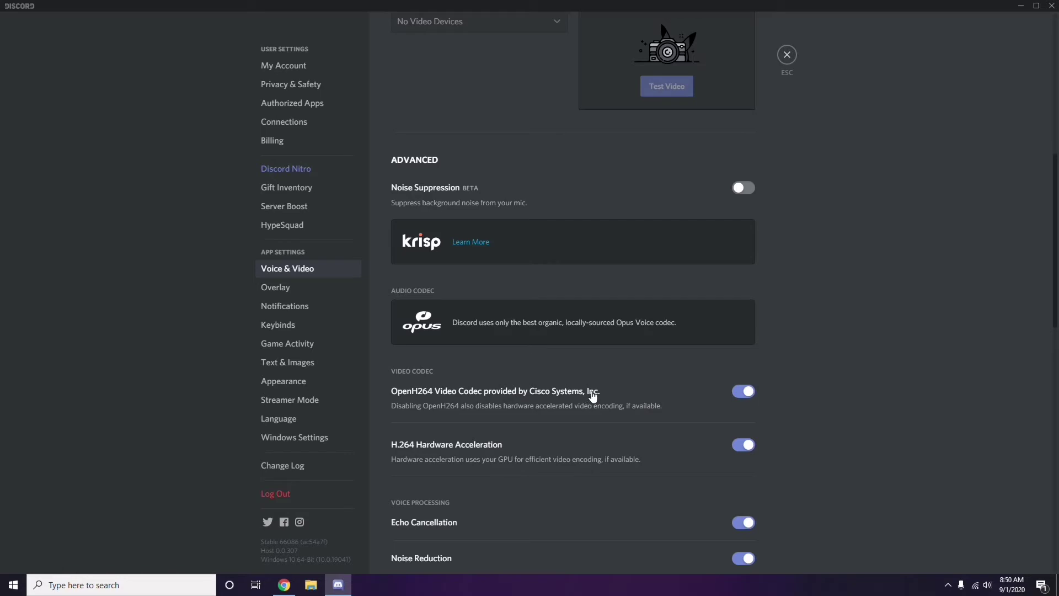
pyautogui.click(734, 395)
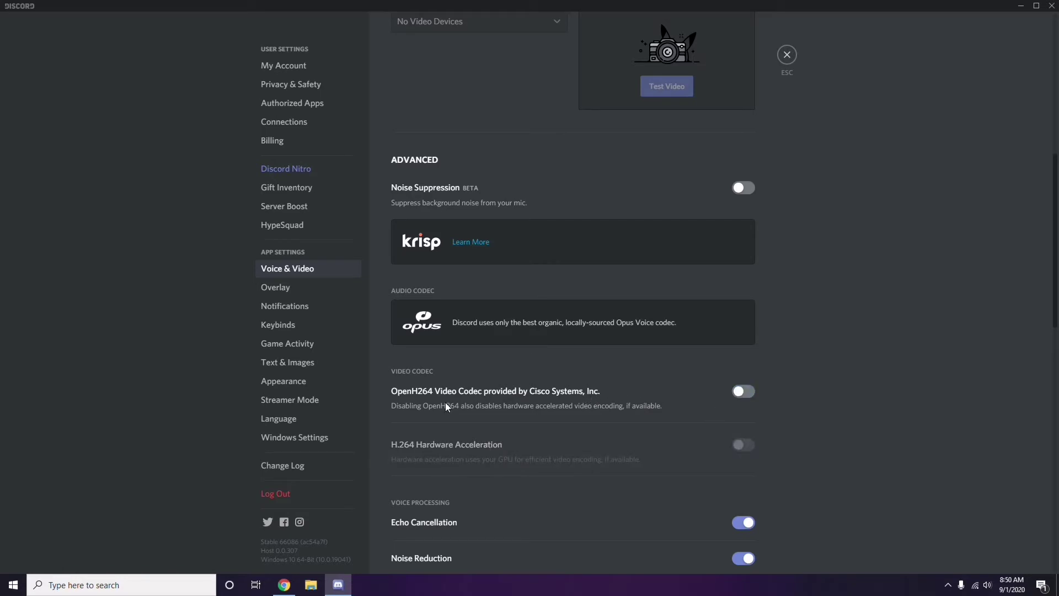
pyautogui.scroll(-2, 546, 394)
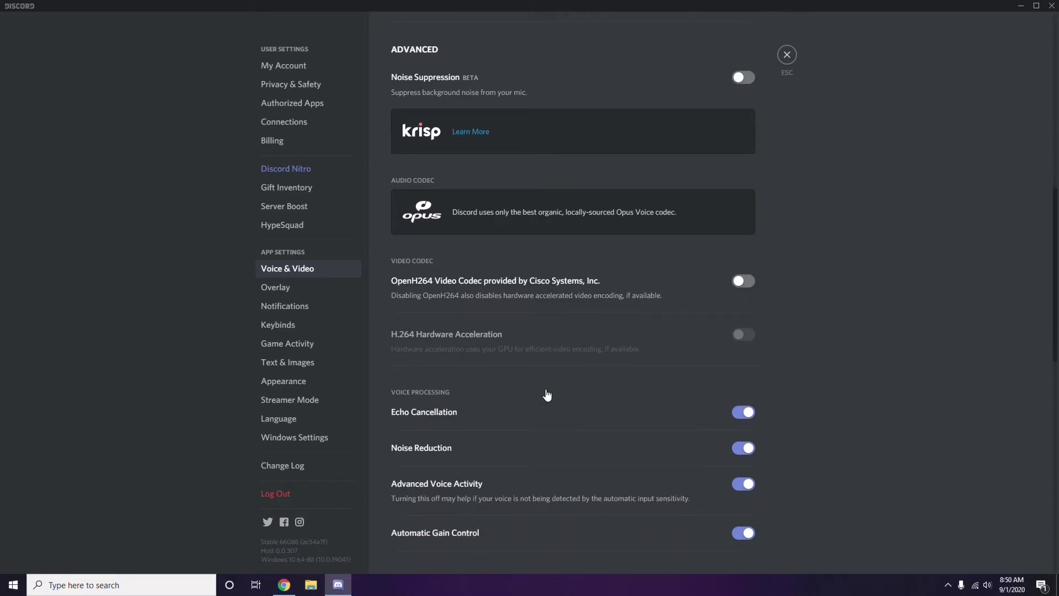
pyautogui.scroll(-4, 547, 395)
pyautogui.scroll(1, 546, 395)
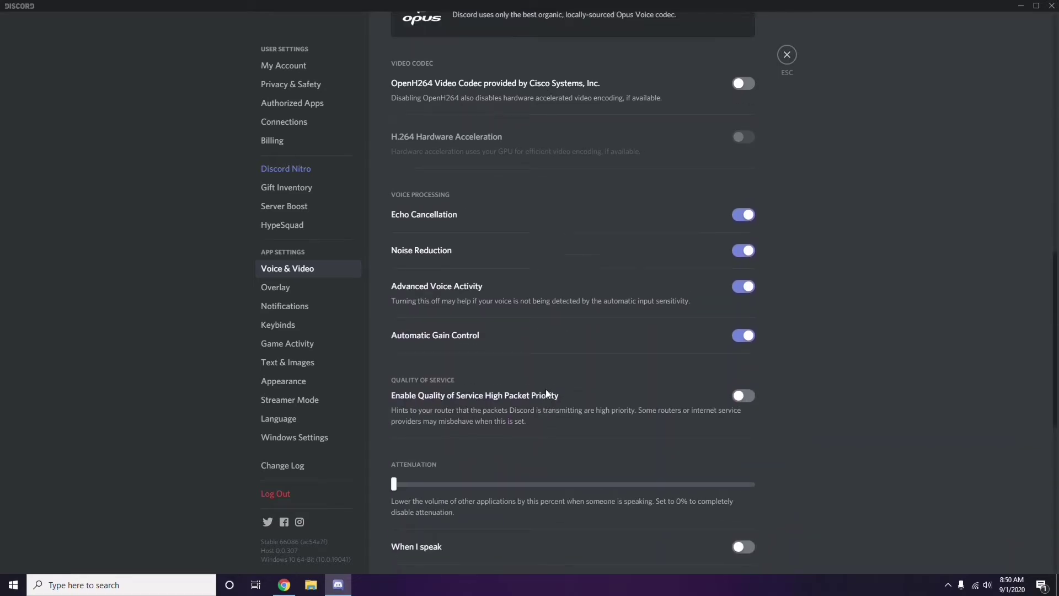
pyautogui.click(276, 289)
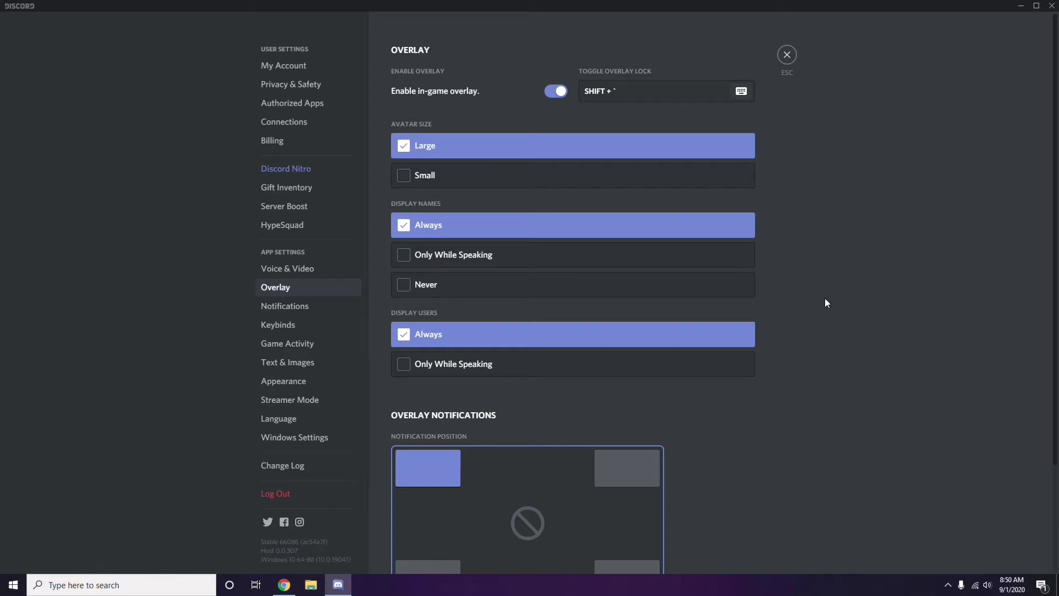
# Step: Turn off the 'Enable in-game overlay' toggle on Discord's Overlay page
pyautogui.scroll(-1, 821, 290)
pyautogui.scroll(1, 821, 290)
pyautogui.click(552, 92)
# Step: Switch off Hardware Acceleration under Appearance > Advanced and confirm Okay to relaunch Discord
pyautogui.click(292, 385)
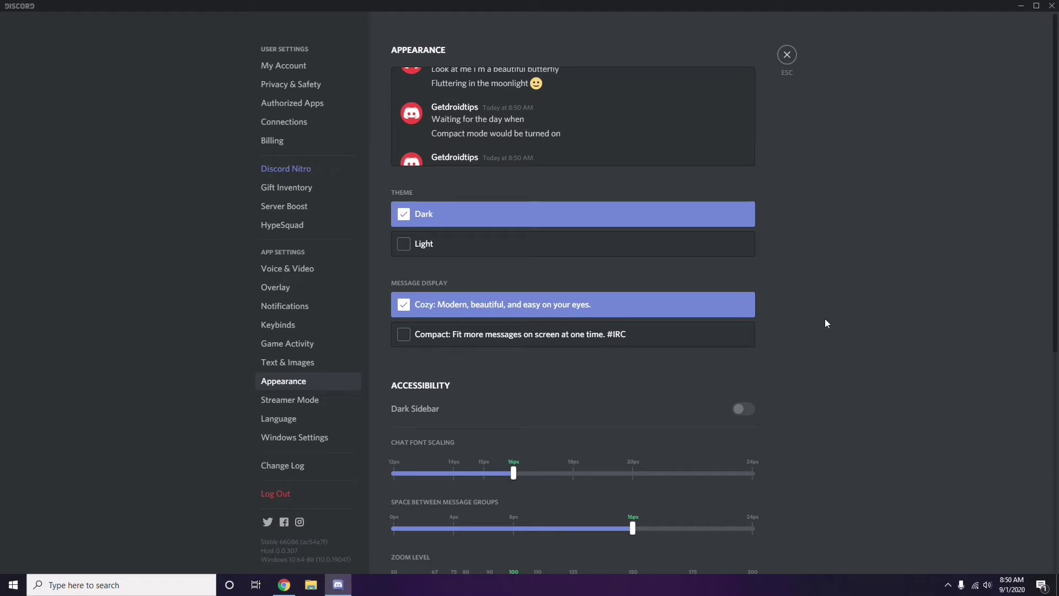
pyautogui.scroll(-7, 826, 319)
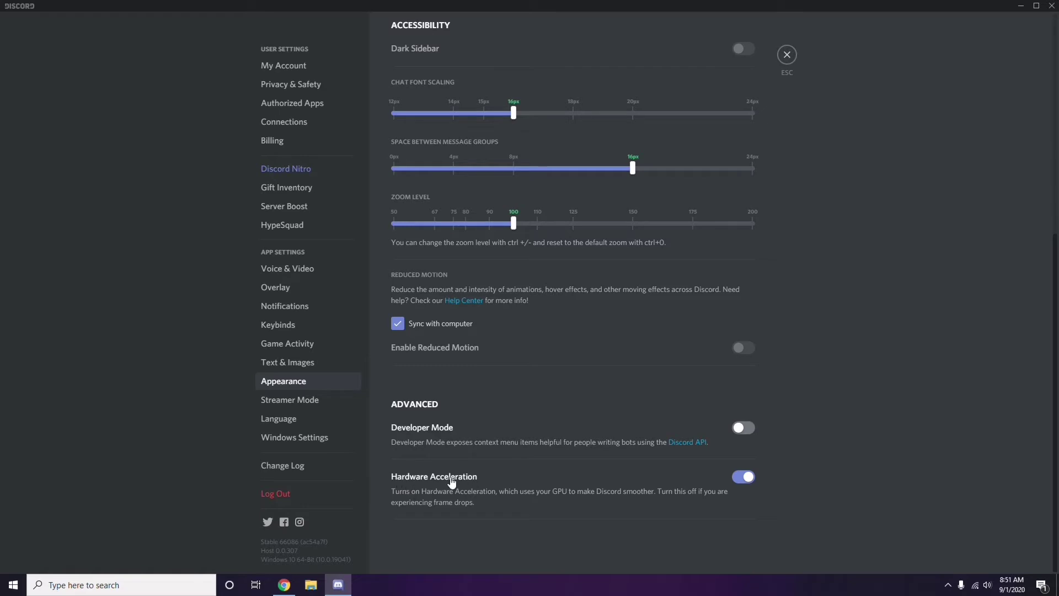
pyautogui.click(741, 480)
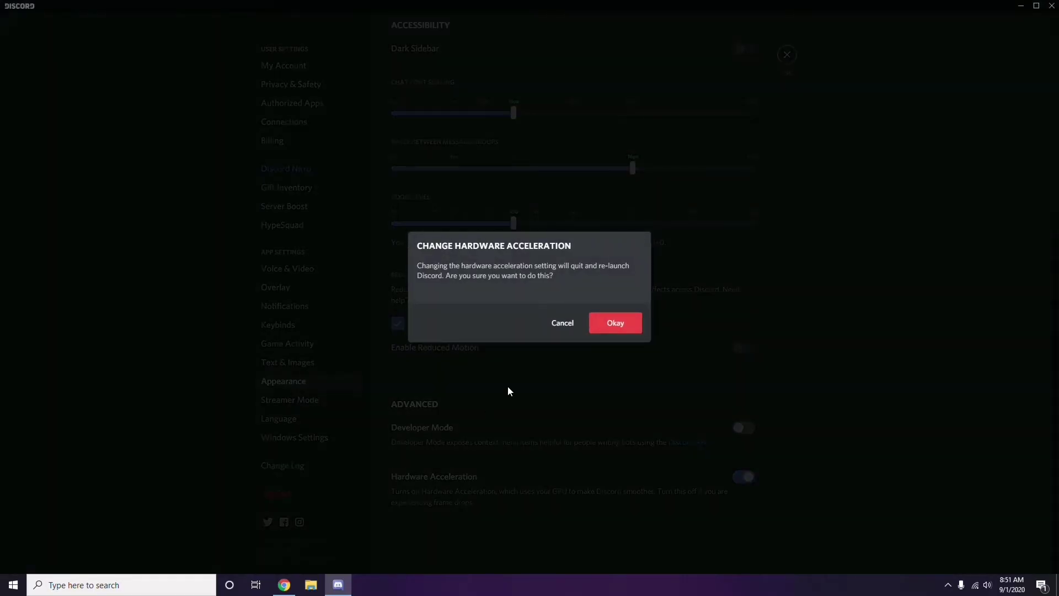
pyautogui.click(607, 328)
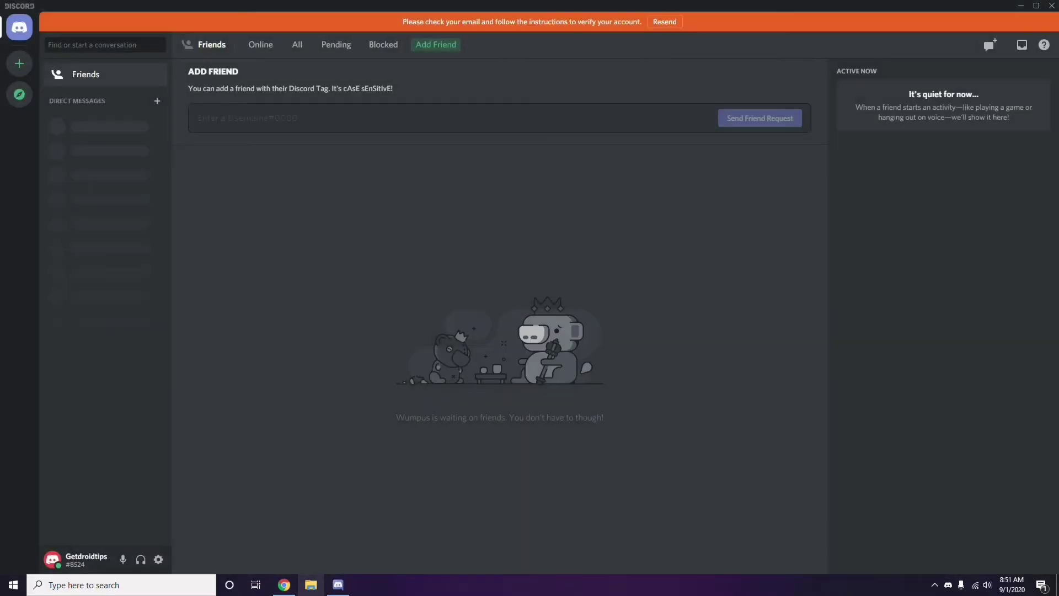
# Step: Minimise the Discord window and choose Refresh from the desktop's right-click menu
pyautogui.click(1021, 7)
pyautogui.rightClick(419, 140)
pyautogui.click(447, 189)
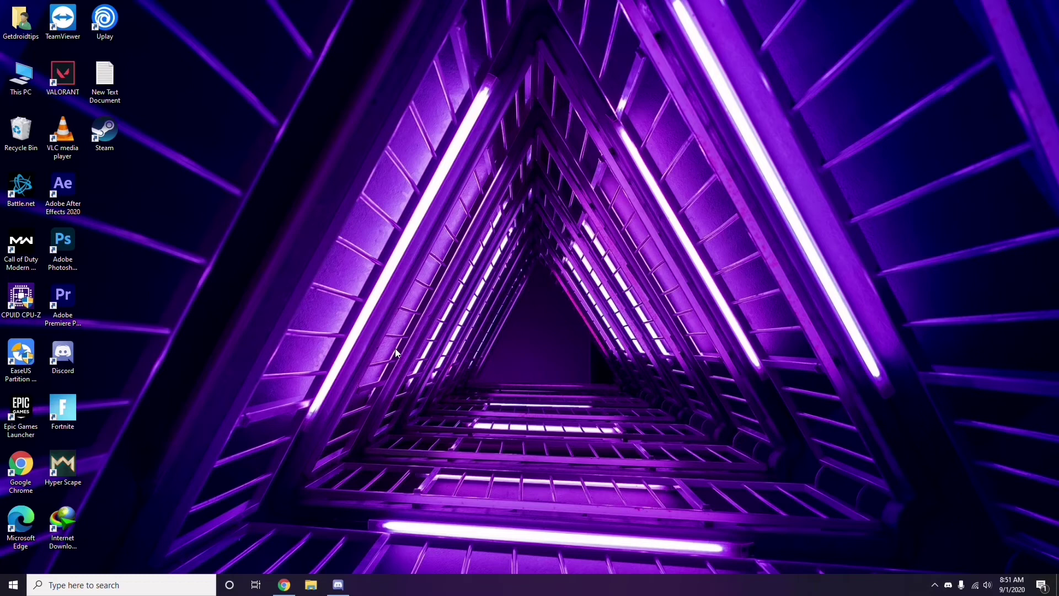
# Step: Search 'windows' from the taskbar and open the Windows Update settings result
pyautogui.click(85, 586)
pyautogui.write('windows')
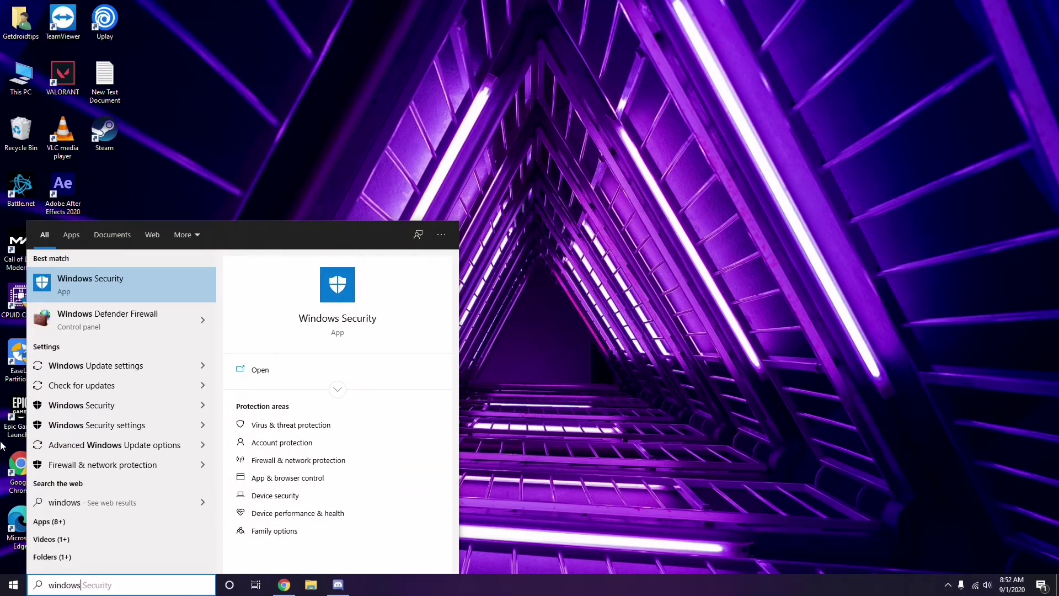
pyautogui.click(132, 365)
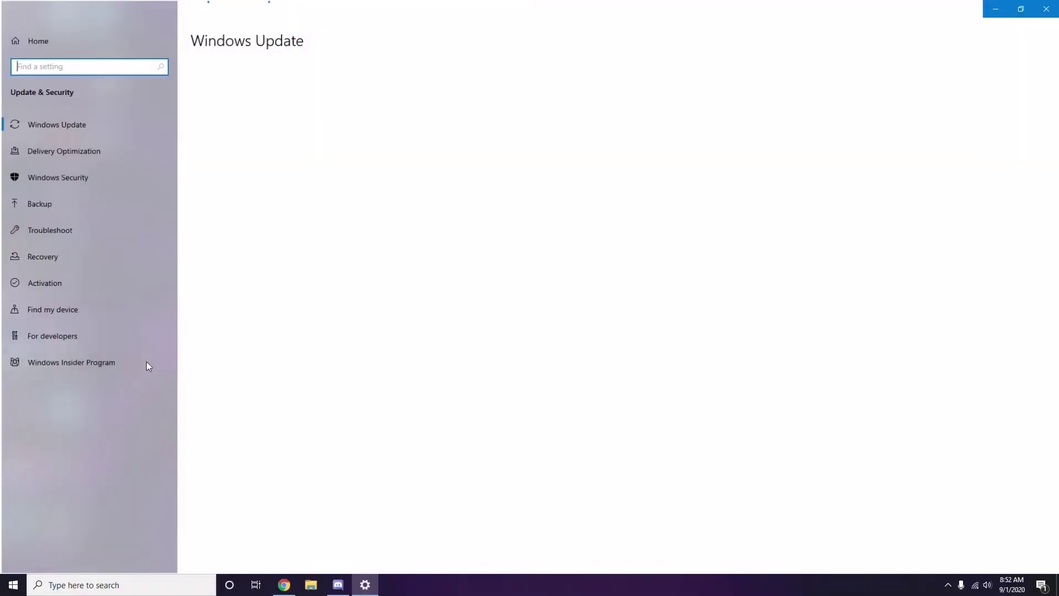